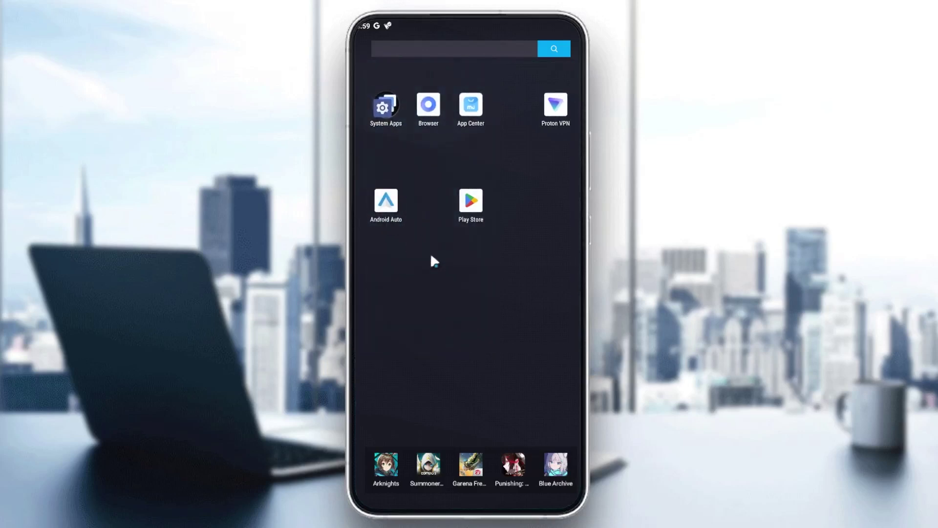
# Repeat the earlier 'android auto' search in Google Play, then return to the home screen.
pyautogui.click(469, 202)
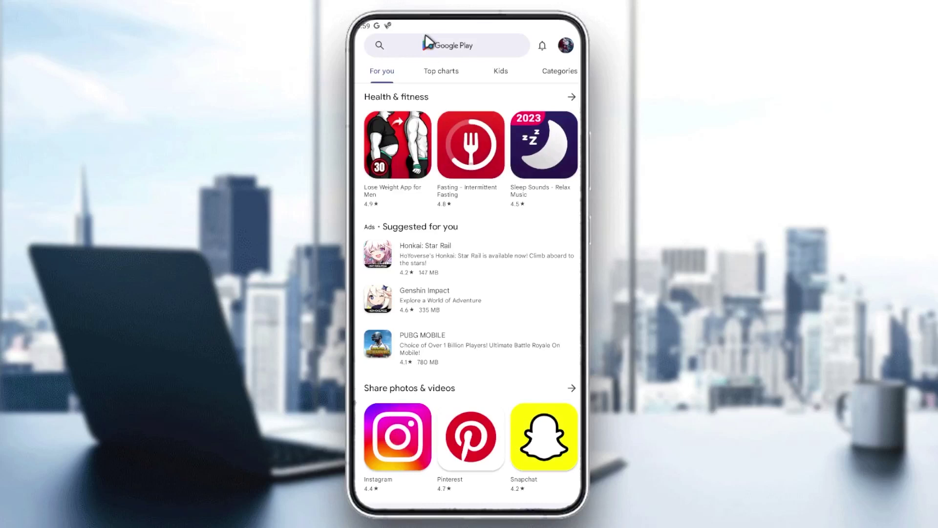
pyautogui.click(430, 49)
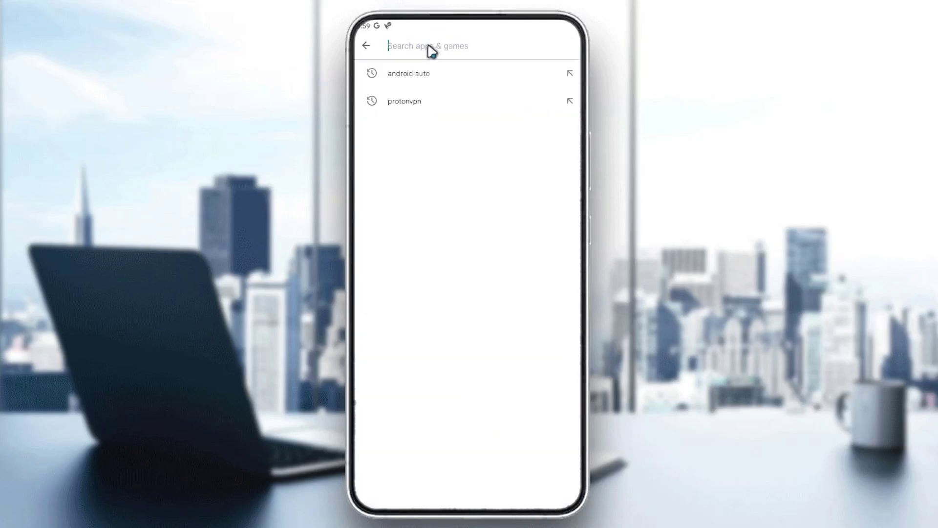
pyautogui.click(414, 73)
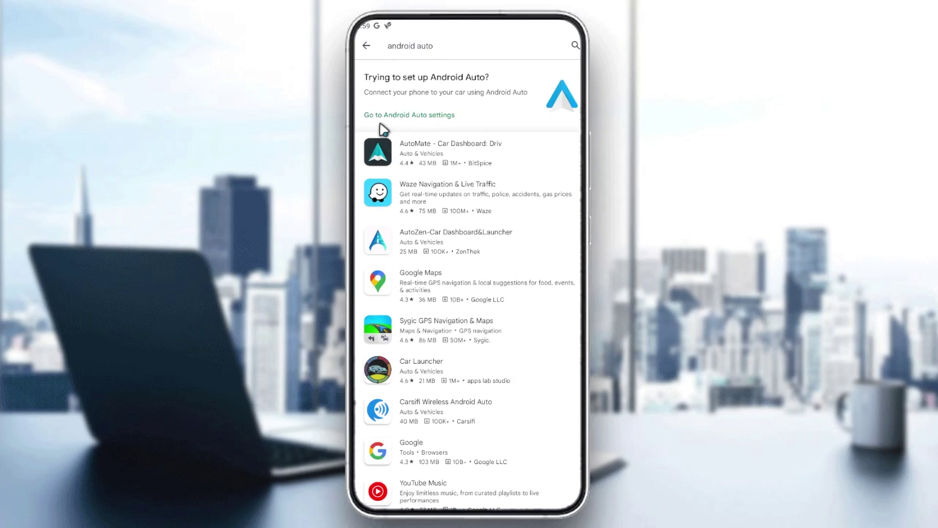
pyautogui.rightClick(465, 471)
pyautogui.rightClick(441, 292)
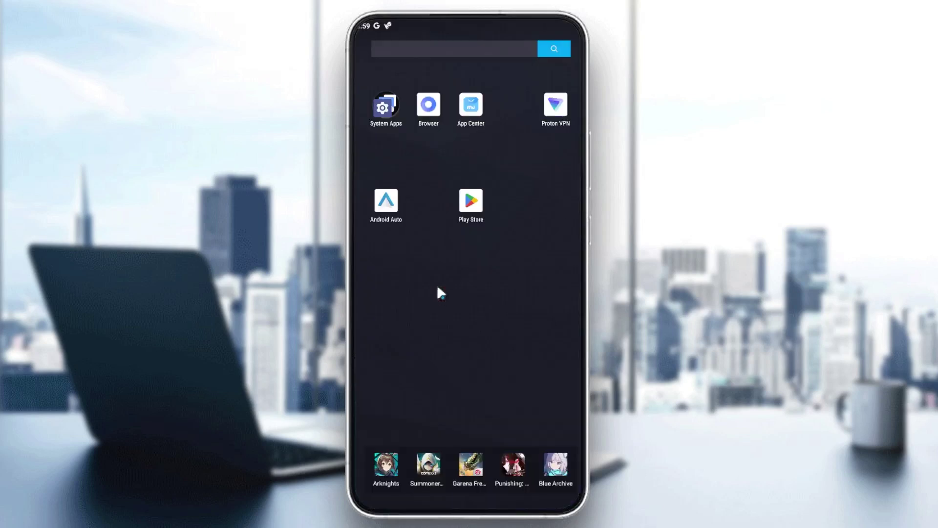
# In Settings, view Android Auto's app info under Apps, then return home.
pyautogui.click(384, 113)
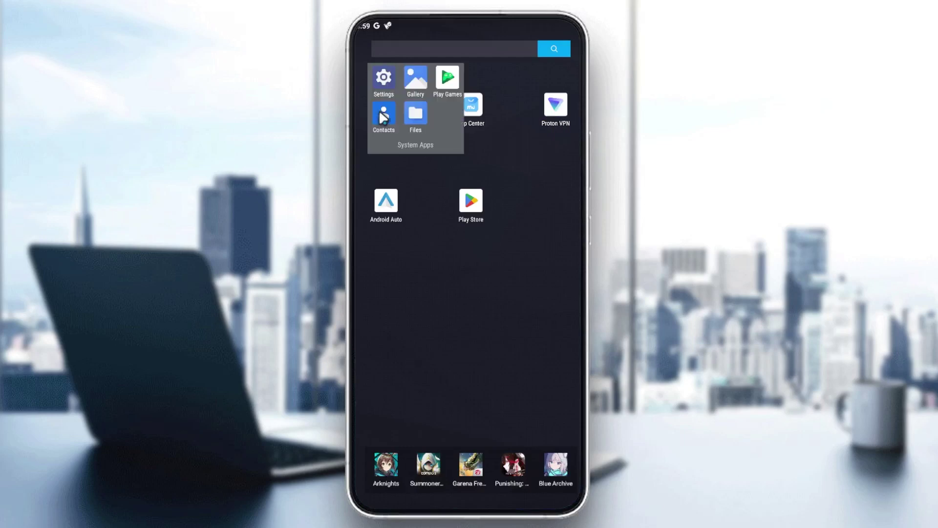
pyautogui.click(383, 82)
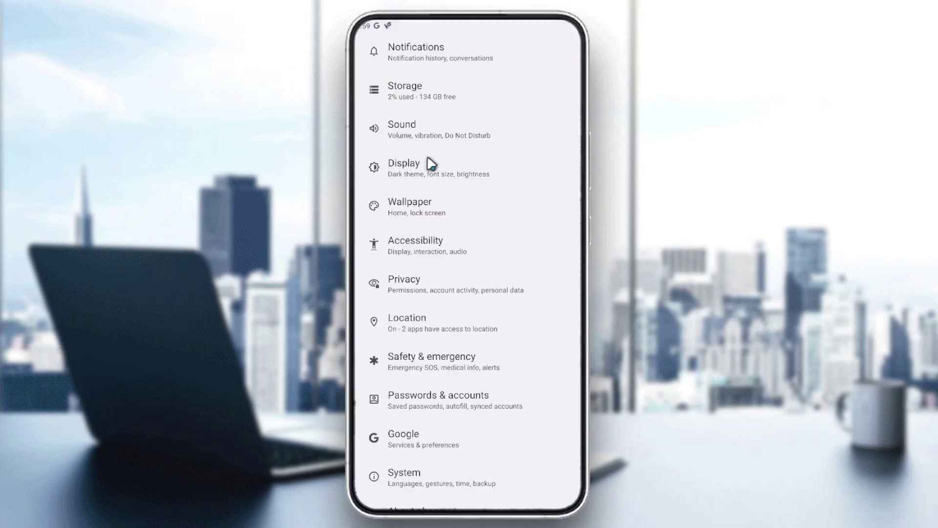
pyautogui.moveTo(431, 164); pyautogui.dragTo(433, 274)
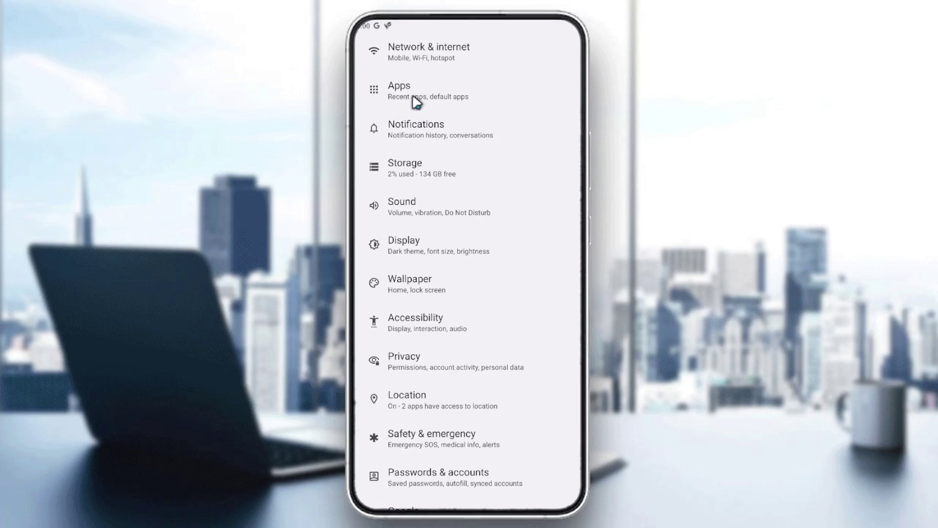
pyautogui.moveTo(437, 397); pyautogui.dragTo(478, 186)
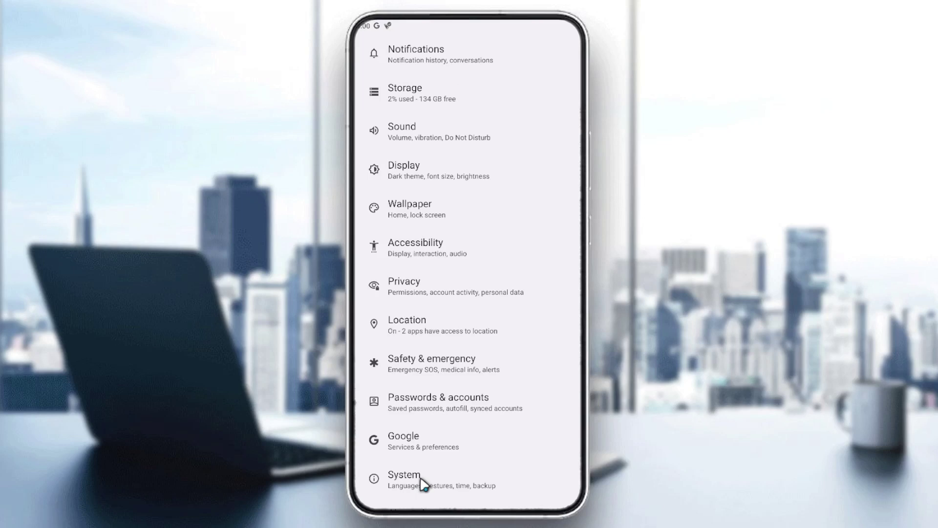
pyautogui.scroll(2, 454, 190)
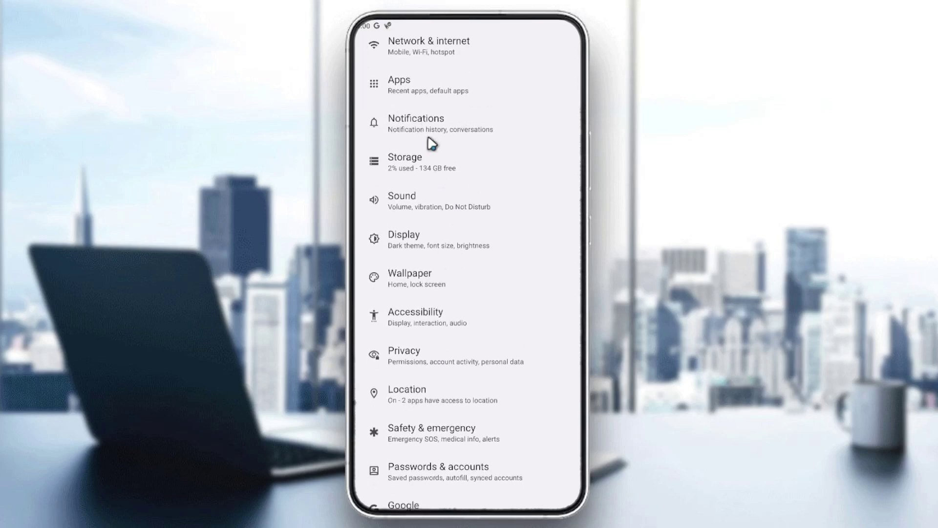
pyautogui.click(404, 96)
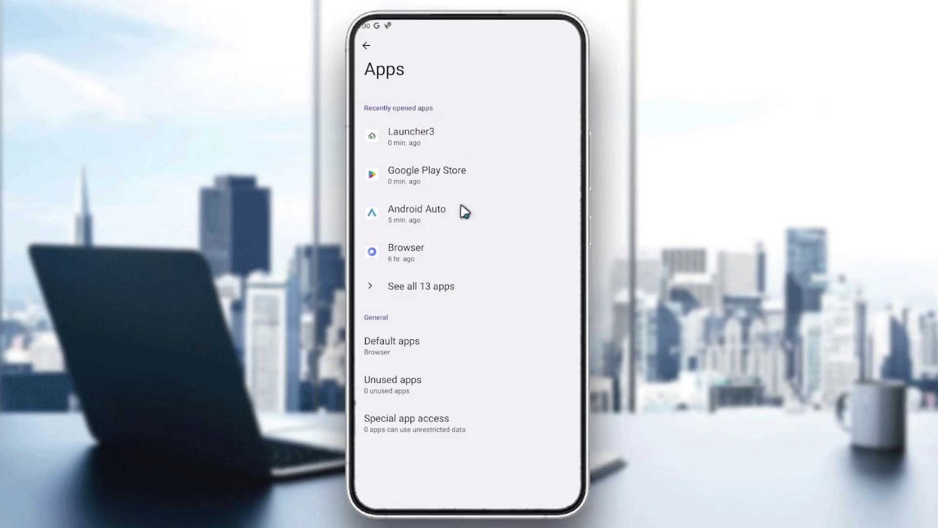
pyautogui.click(405, 221)
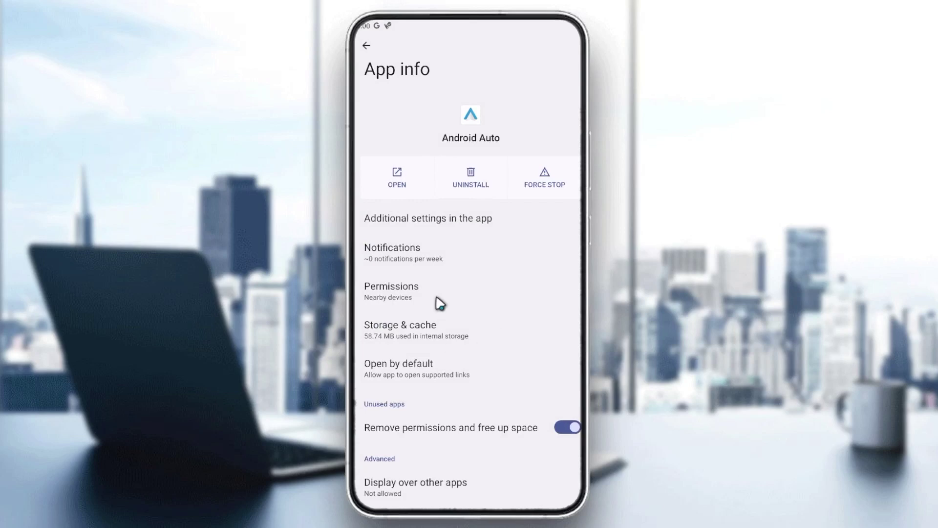
pyautogui.click(368, 47)
pyautogui.press('Escape')
pyautogui.press('Escape')
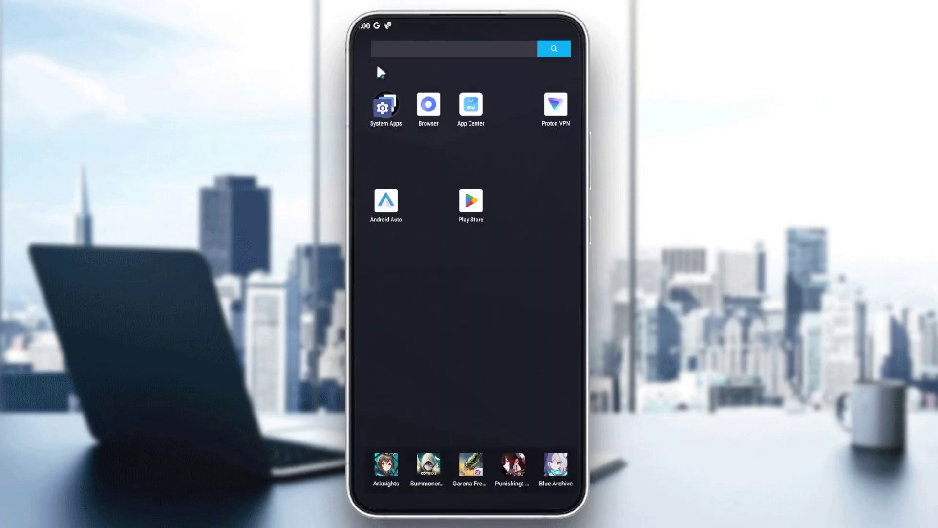
# Launch Android Auto, start setting up a car connection, then leave it.
pyautogui.click(397, 201)
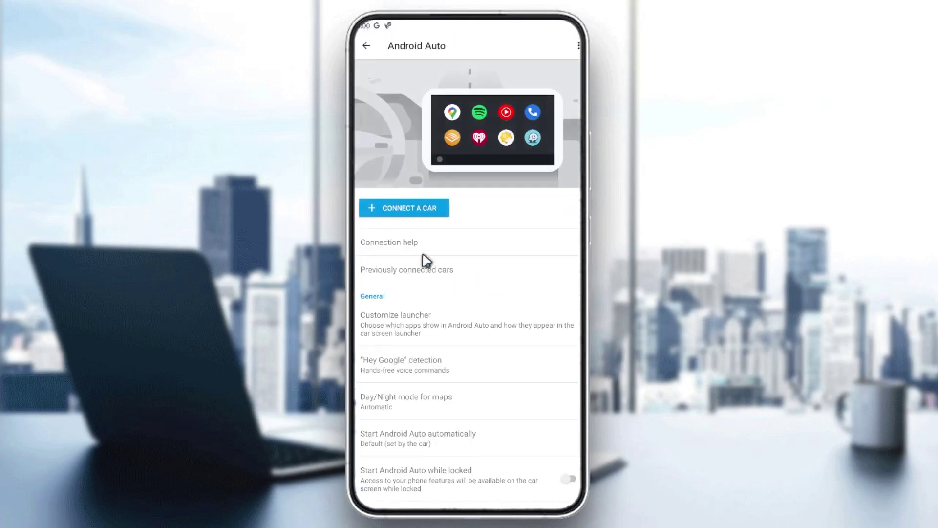
pyautogui.moveTo(467, 434)
pyautogui.mouseDown()
pyautogui.moveTo(454, 146)
pyautogui.moveTo(471, 419)
pyautogui.mouseUp()
pyautogui.click(395, 210)
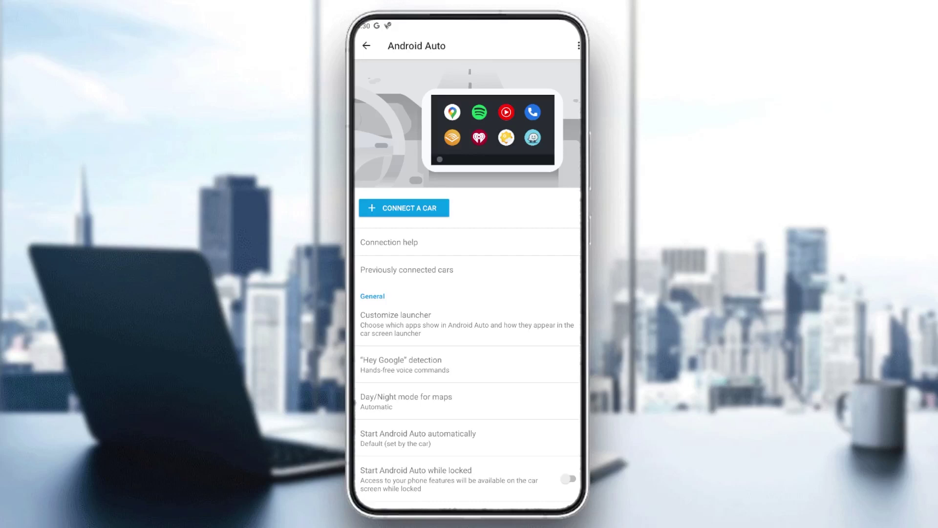
pyautogui.click(366, 45)
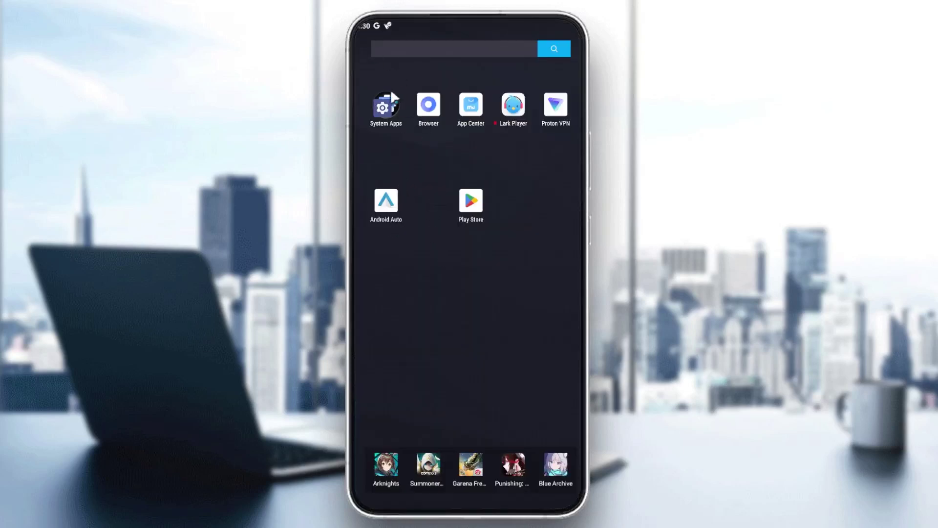
# From the system apps folder, search Chrome for 'aaad' using the 'aaad apk' suggestion.
pyautogui.click(388, 103)
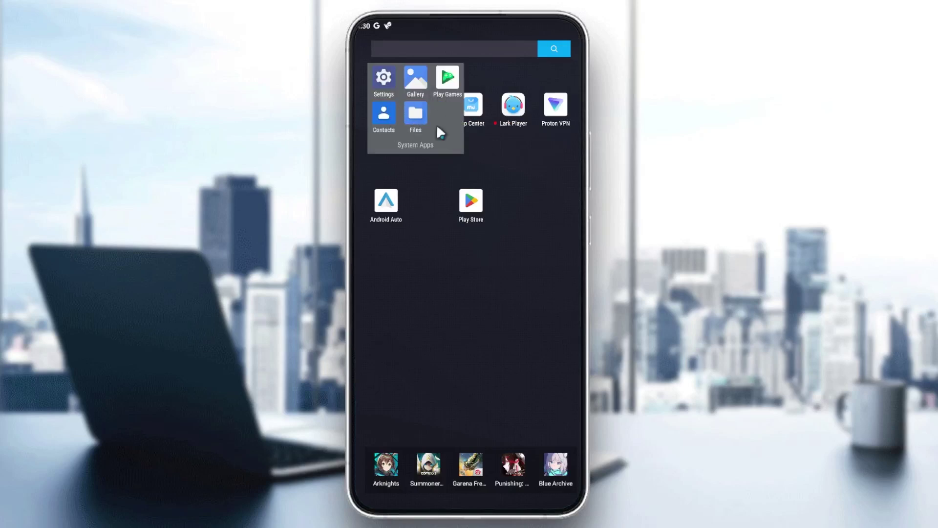
pyautogui.click(496, 164)
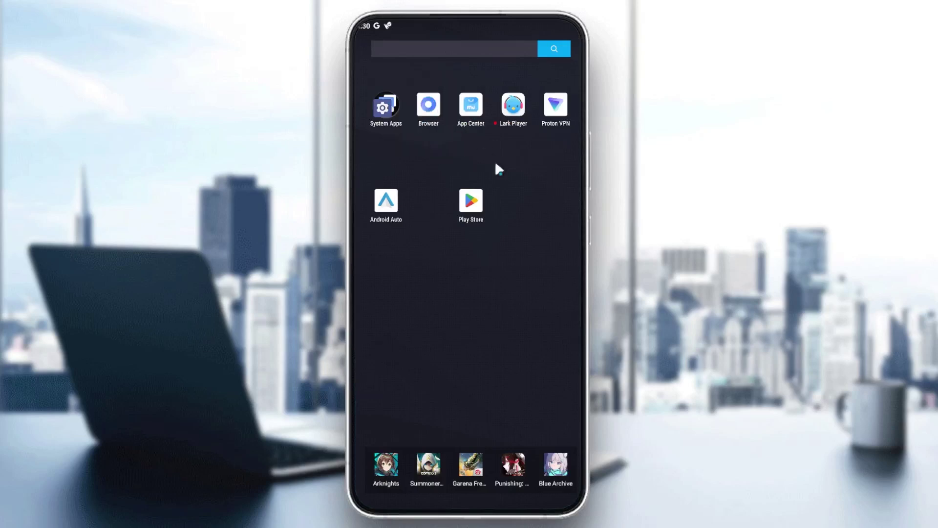
pyautogui.click(391, 120)
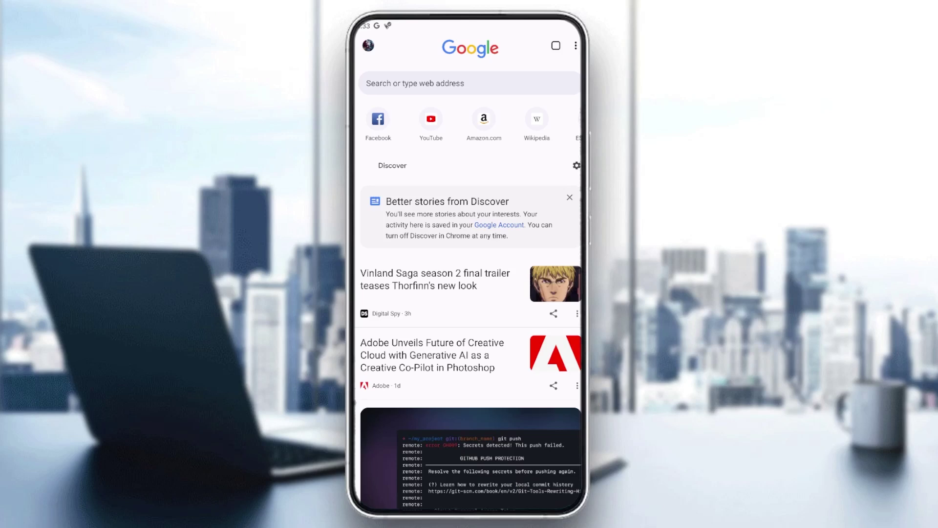
pyautogui.click(418, 84)
pyautogui.write('aa')
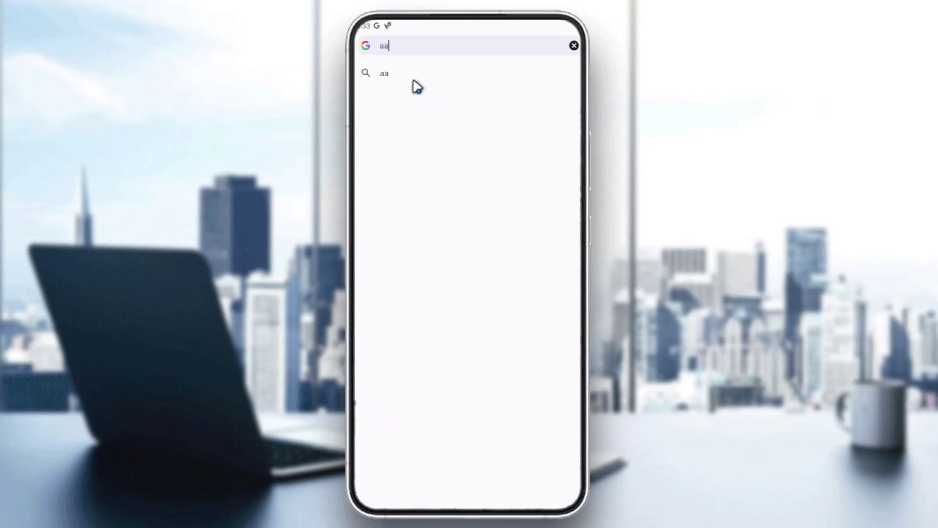
pyautogui.write('ad')
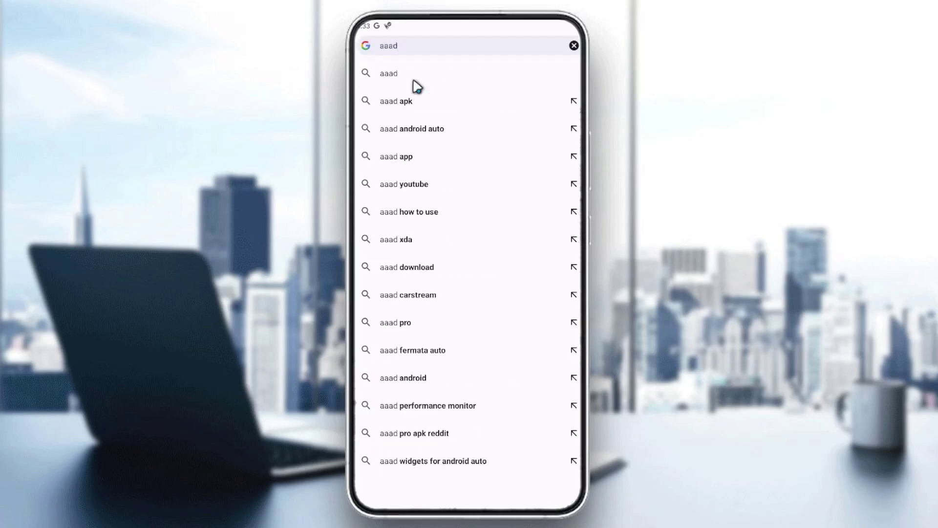
pyautogui.click(406, 103)
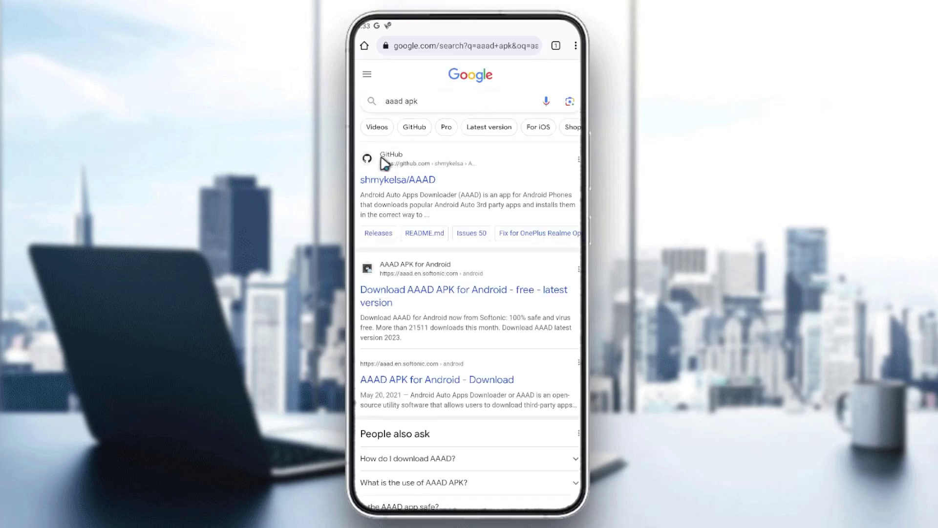
# Open the shmykelsa/AAAD repository, browse its README, and scroll the releases page to Version 1.4.4 assets.
pyautogui.click(401, 184)
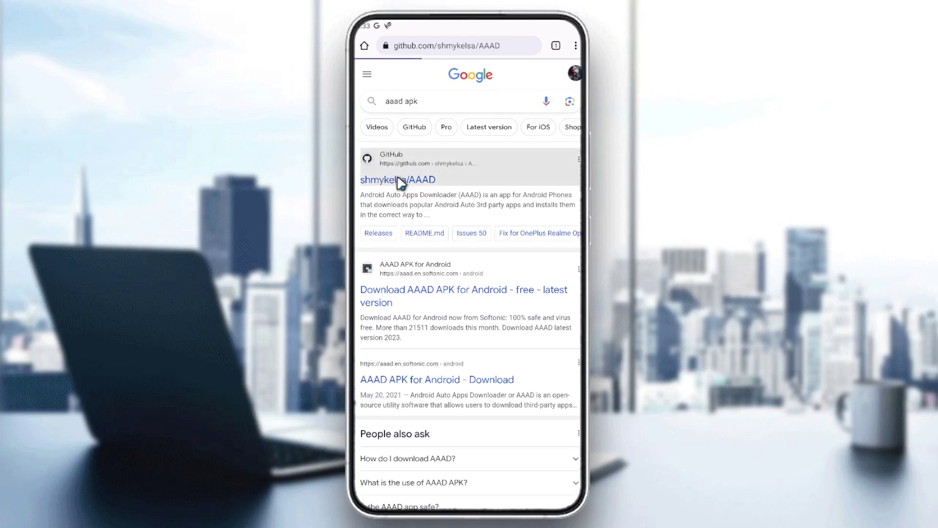
pyautogui.scroll(-15, 441, 317)
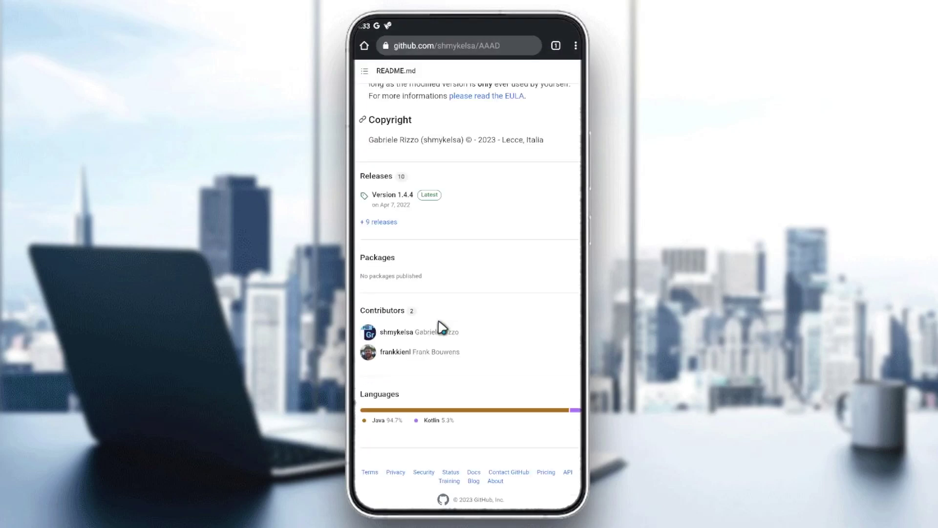
pyautogui.scroll(12, 442, 327)
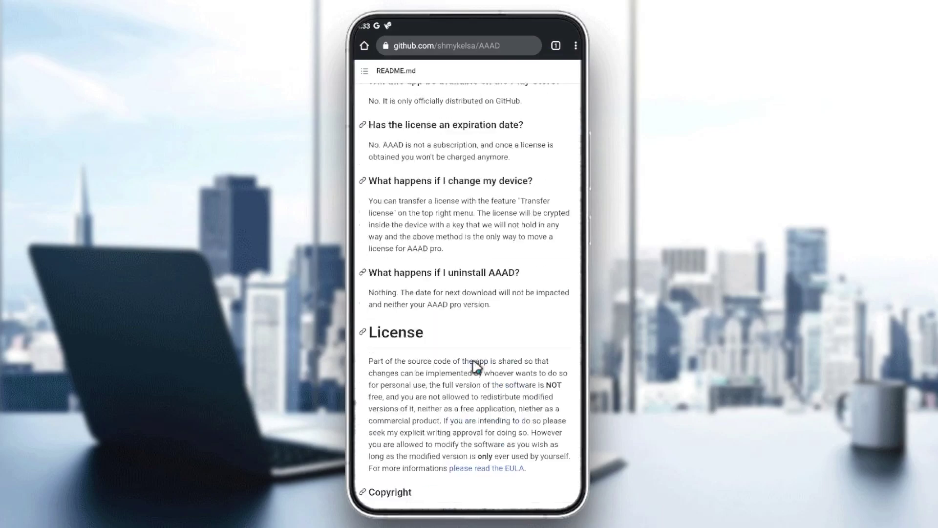
pyautogui.scroll(10, 474, 169)
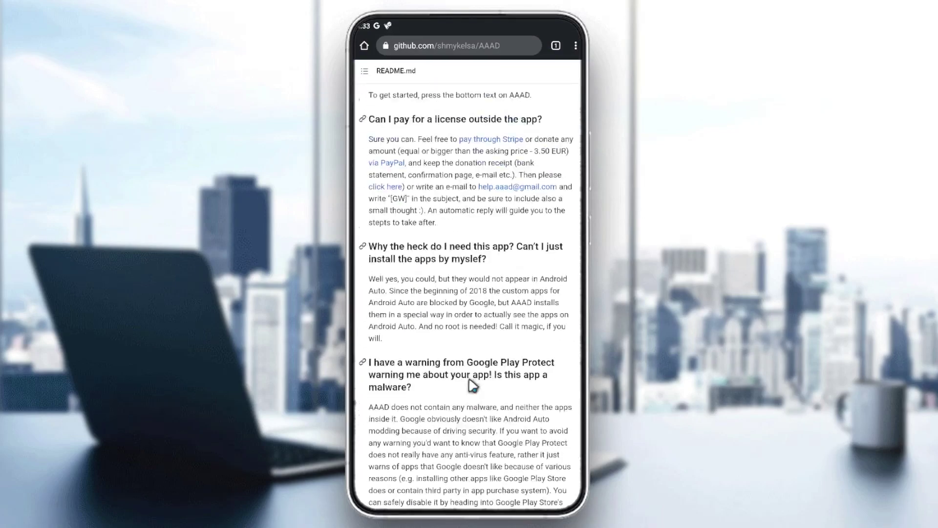
pyautogui.scroll(12, 474, 213)
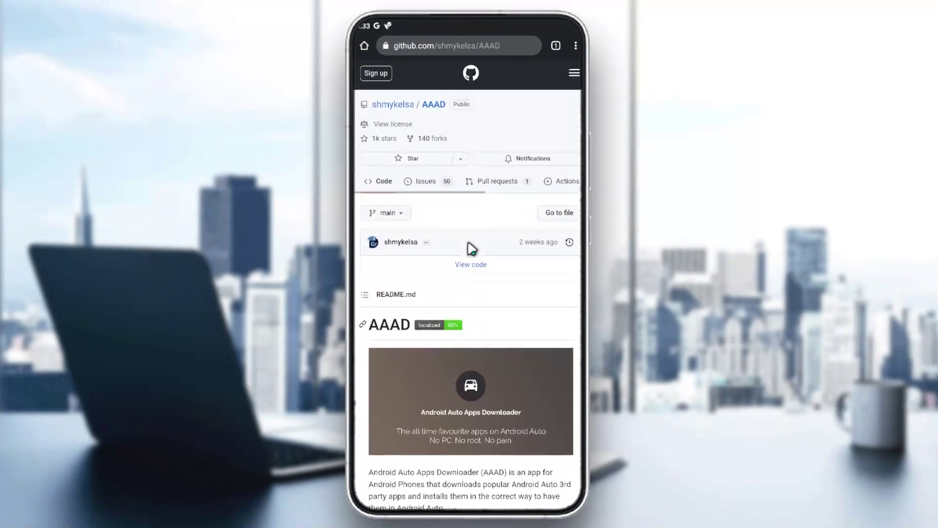
pyautogui.moveTo(463, 320); pyautogui.dragTo(478, 187)
pyautogui.scroll(-10, 478, 186)
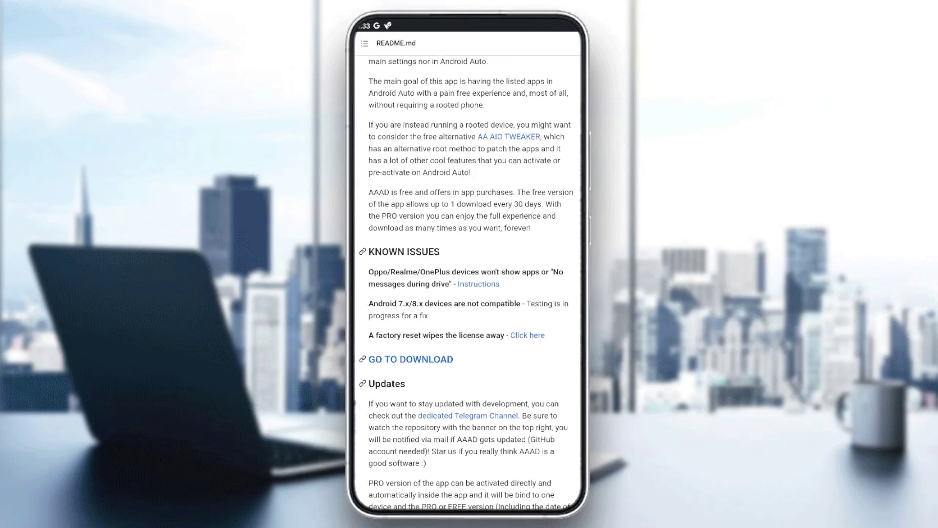
pyautogui.scroll(1, 405, 337)
pyautogui.click(406, 406)
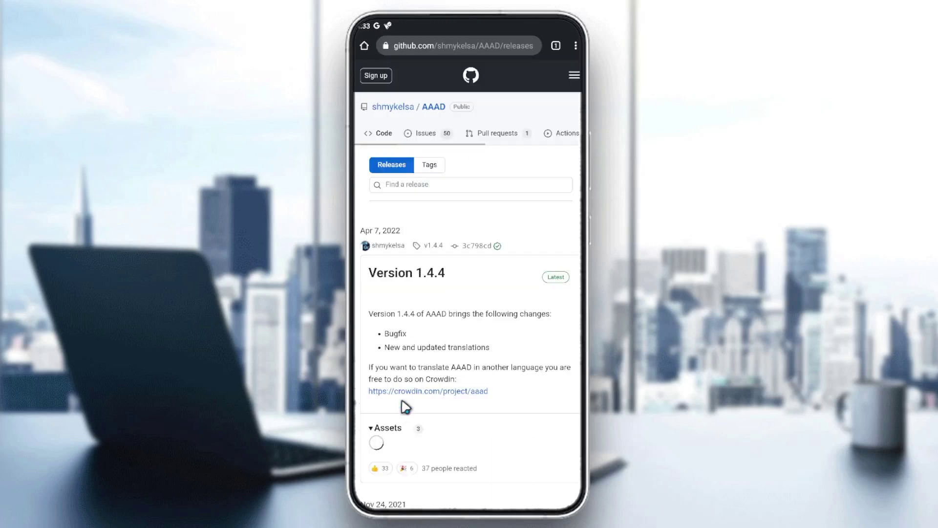
pyautogui.scroll(-2, 430, 390)
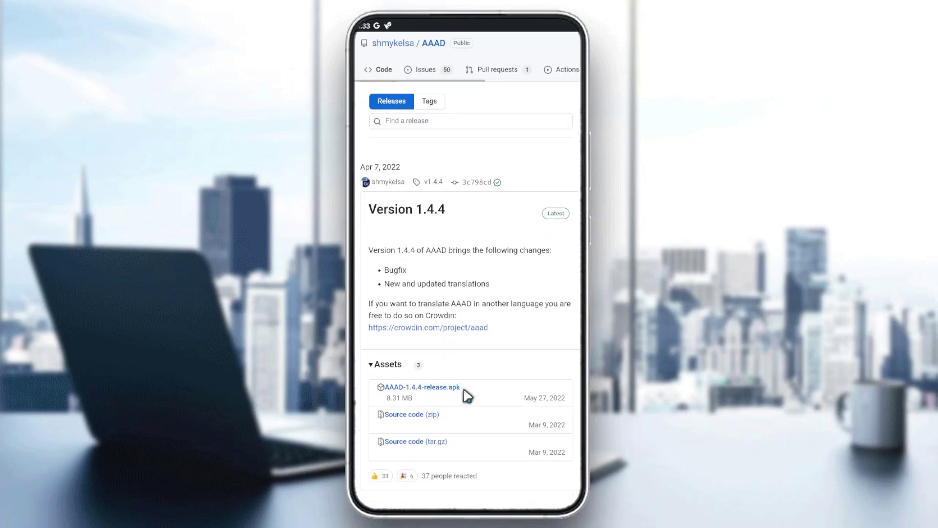
# Download AAAD-1.4.4-release.apk despite the harmful-file warning, install it, and open AAAD.
pyautogui.click(433, 389)
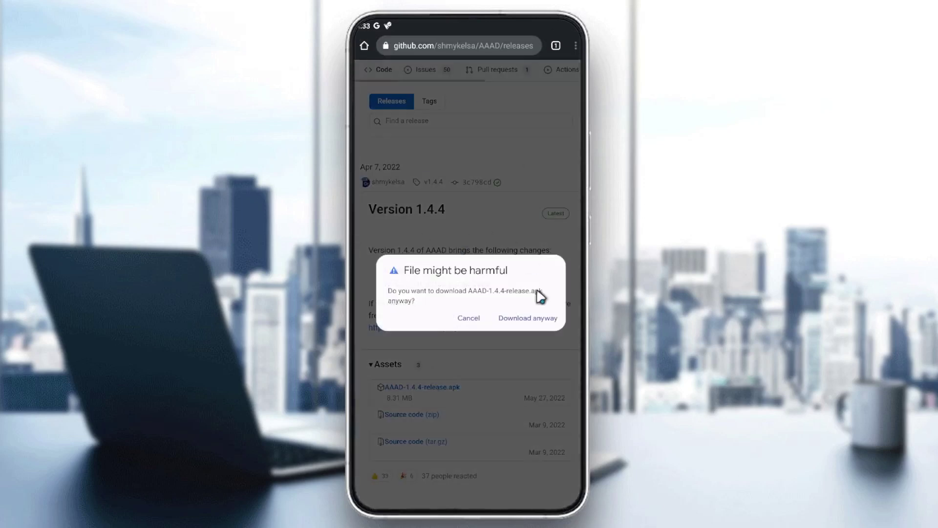
pyautogui.click(527, 318)
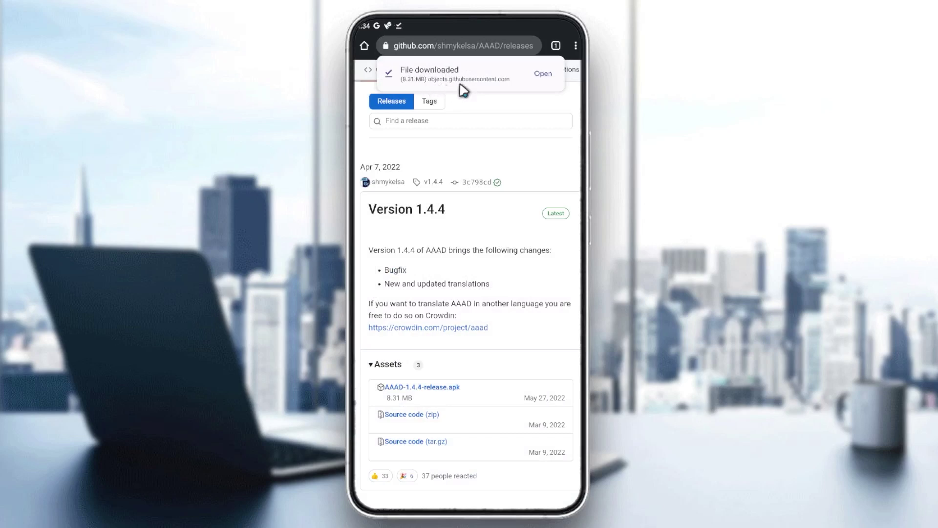
pyautogui.click(539, 74)
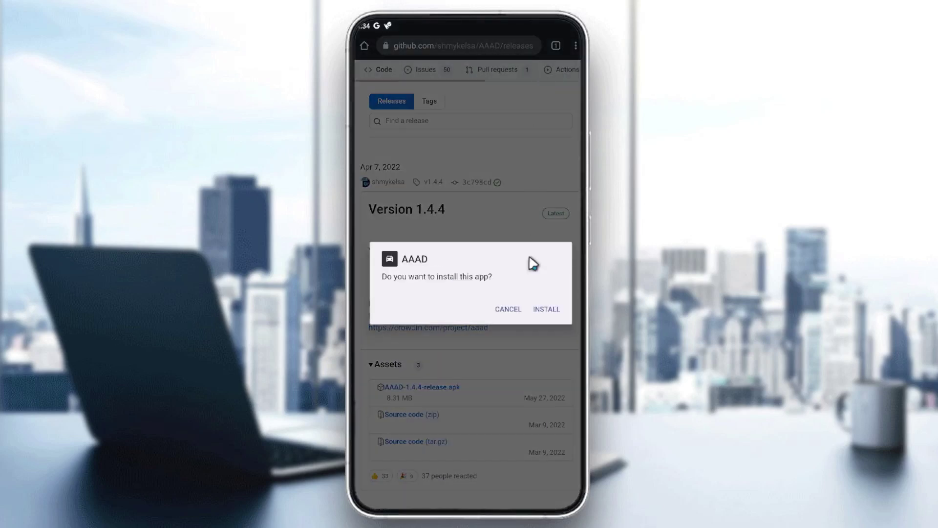
pyautogui.click(547, 310)
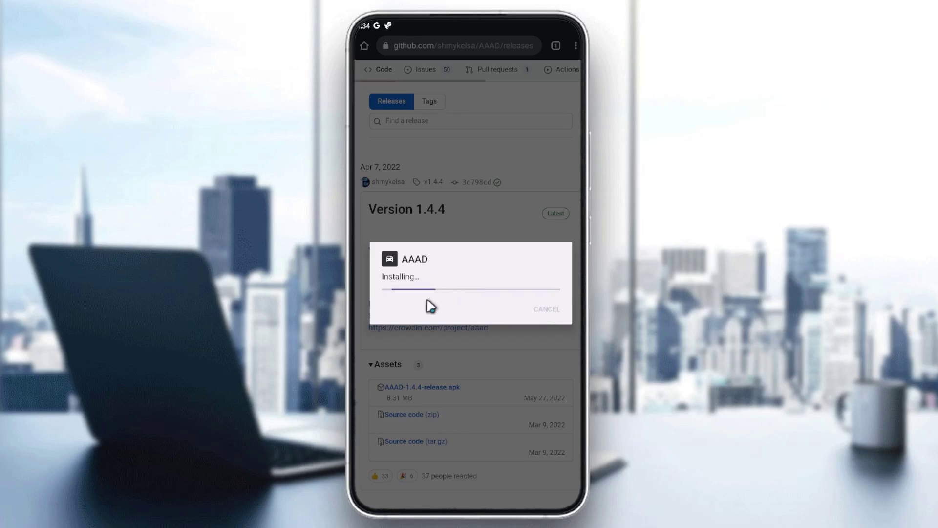
pyautogui.click(556, 311)
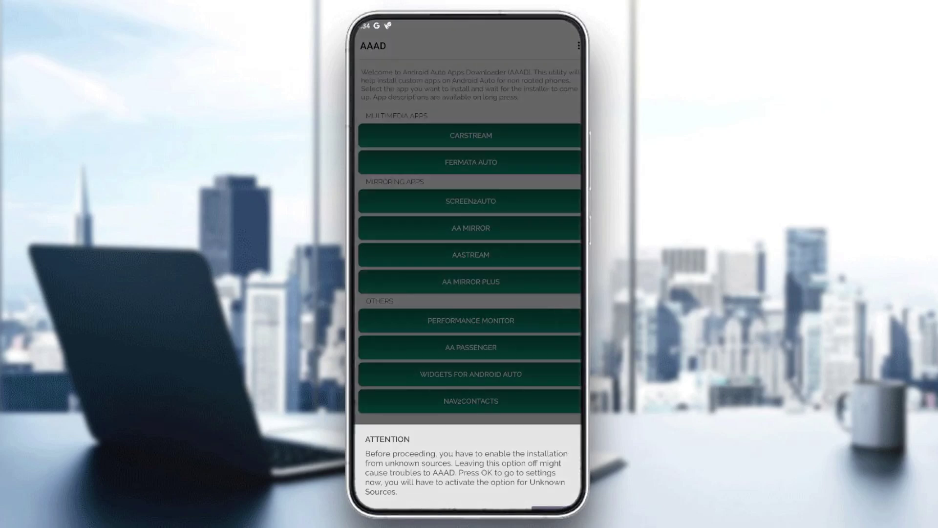
# Accept the ATTENTION notice and switch on 'Allow from this source' for AAAD in Install unknown apps.
pyautogui.click(508, 467)
pyautogui.click(451, 117)
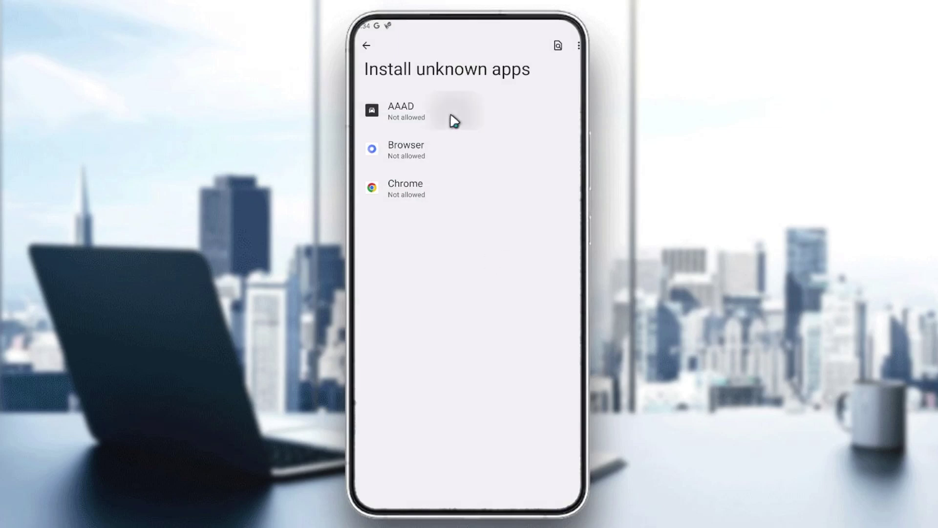
pyautogui.click(569, 178)
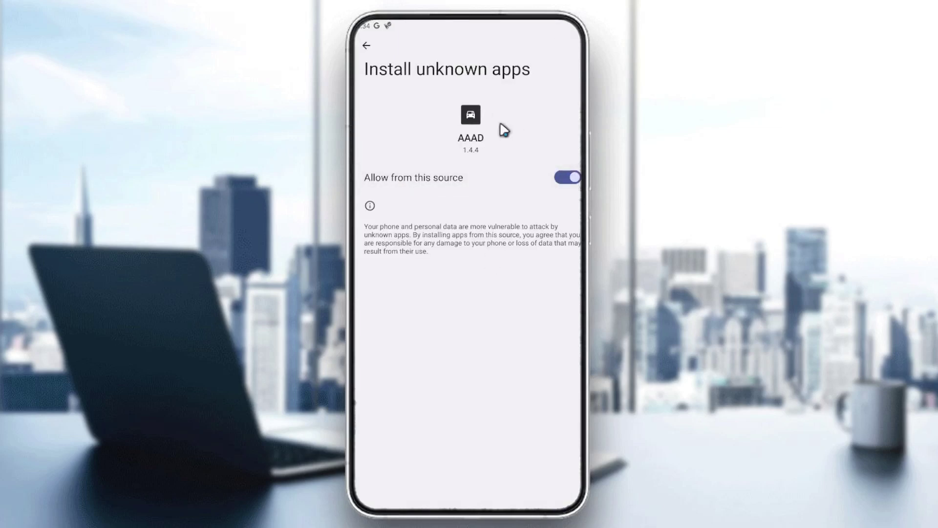
pyautogui.click(366, 45)
pyautogui.click(403, 122)
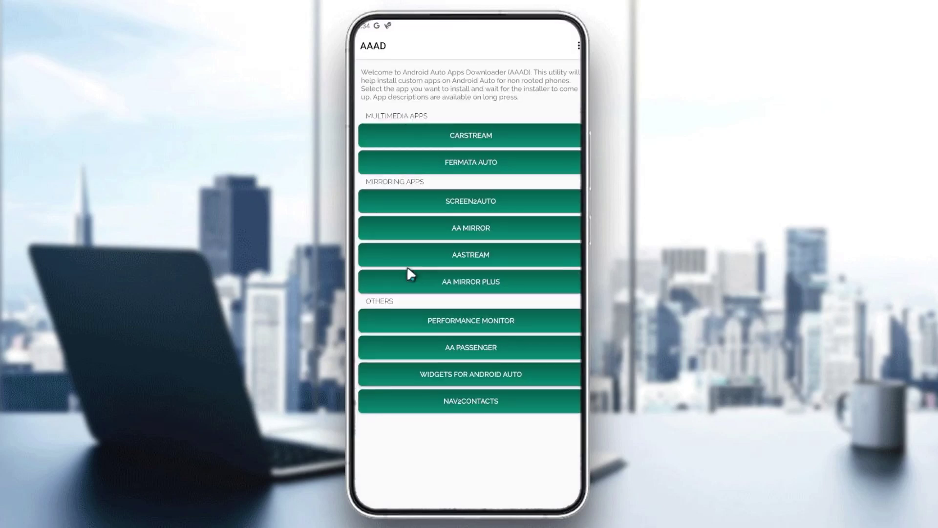